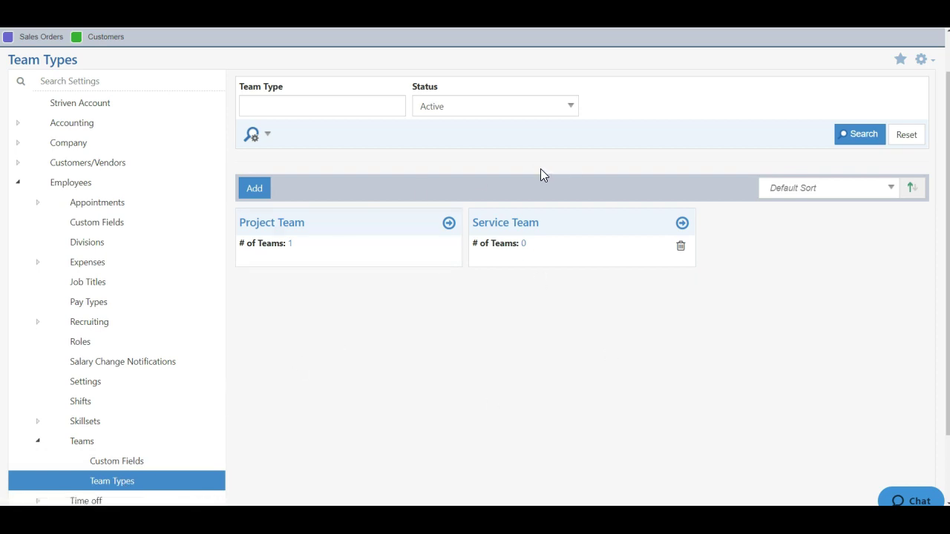
Step: Add a team type named 'Purchasing Team' and enable 'Do you want to define team structure?'
{"action": "scroll", "coordinate": [540, 174], "scroll_direction": "up", "scroll_amount": 2}
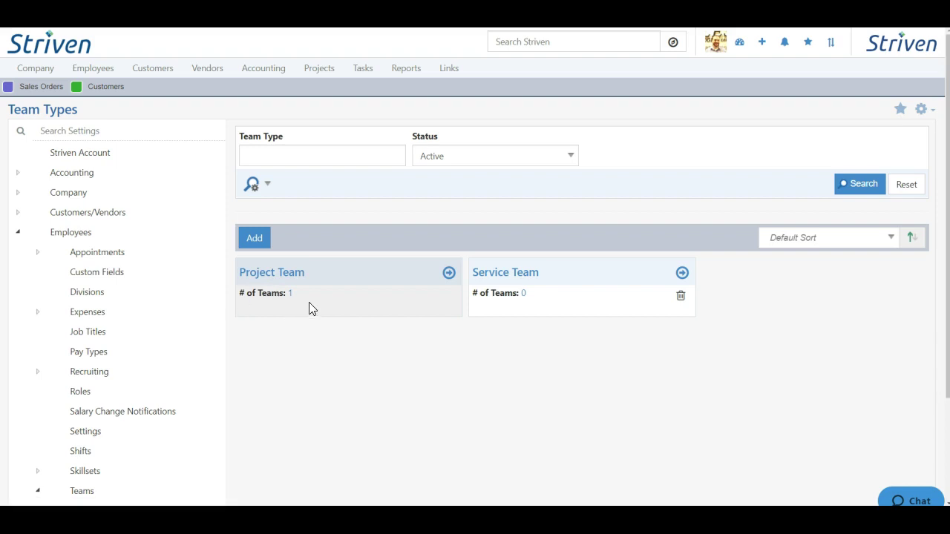
{"action": "left_click", "coordinate": [254, 241]}
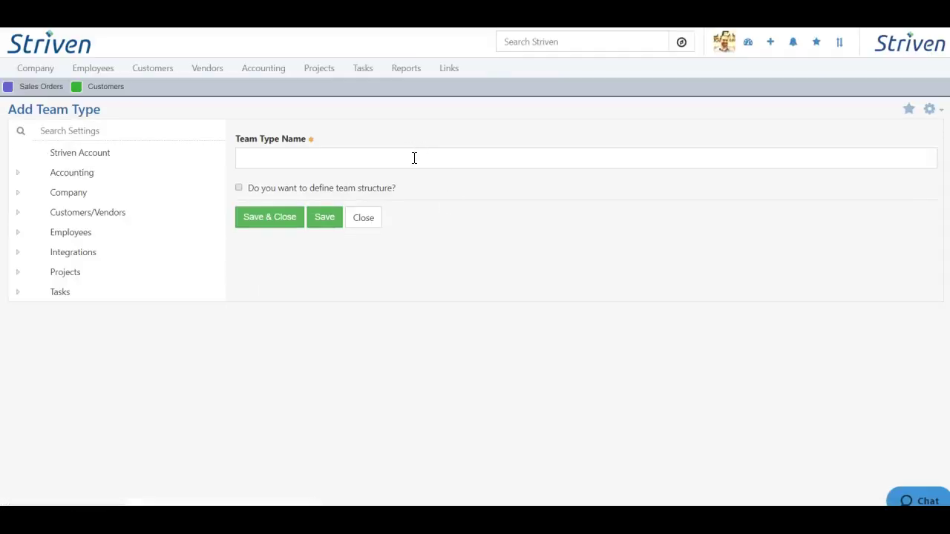
{"action": "left_click", "coordinate": [414, 158]}
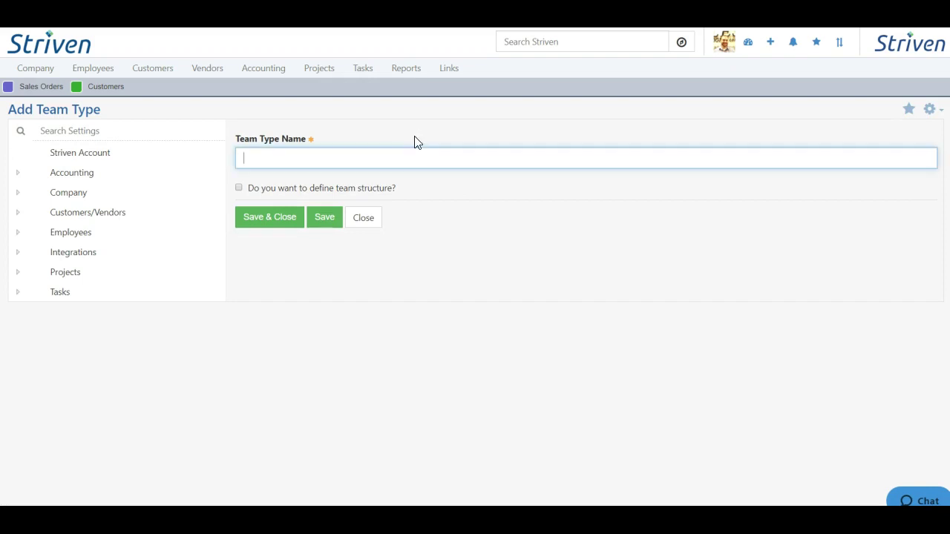
{"action": "type", "text": "Purchasing Team"}
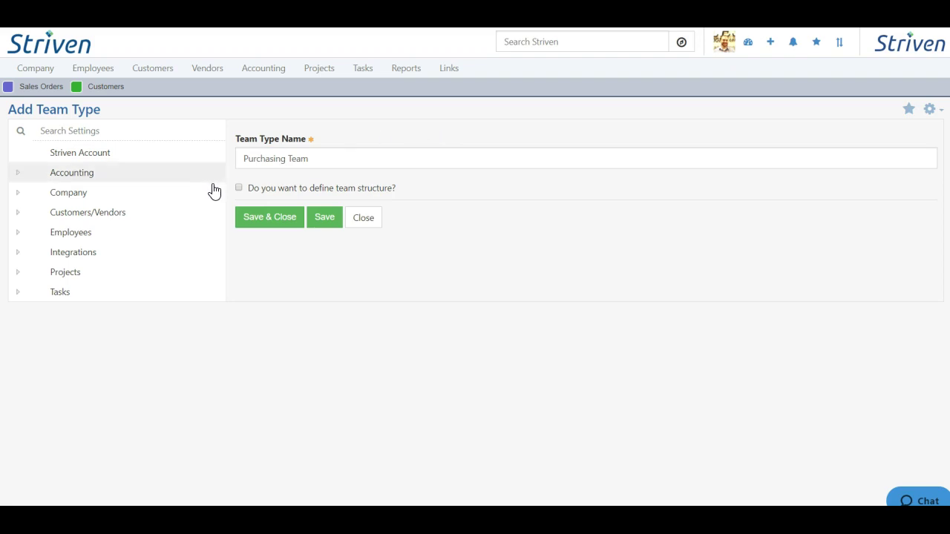
{"action": "left_click", "coordinate": [239, 189]}
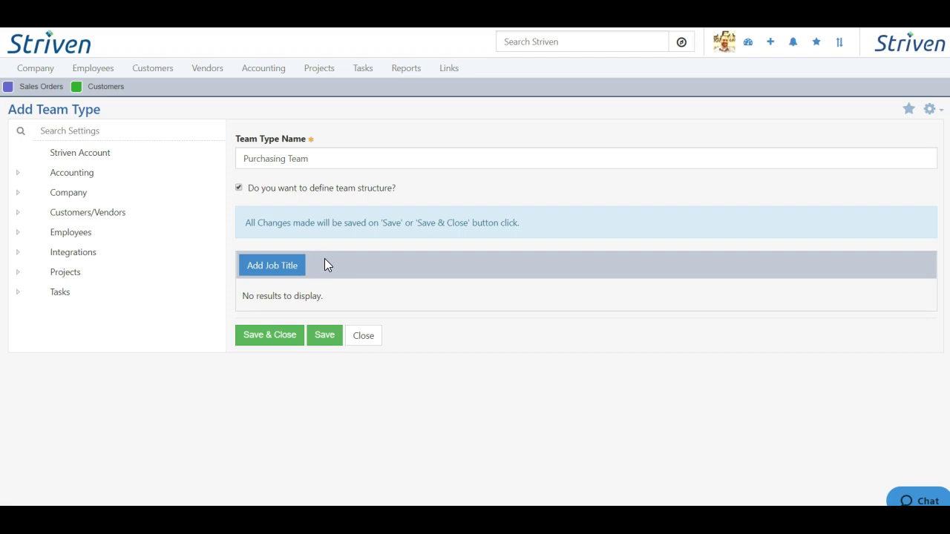
Step: Add a job title row set to Purchasing with # of People 2, and save the row
{"action": "left_click", "coordinate": [265, 270]}
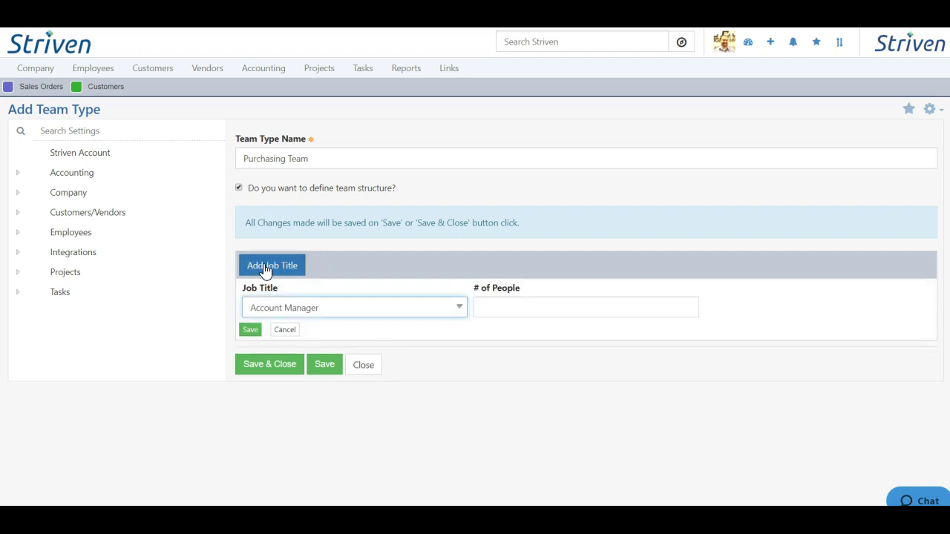
{"action": "left_click", "coordinate": [336, 310]}
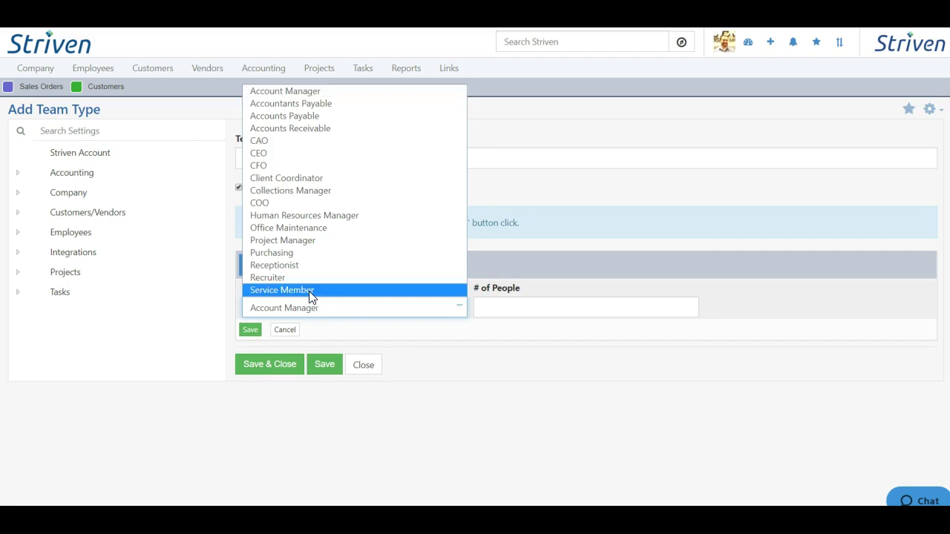
{"action": "left_click", "coordinate": [272, 253]}
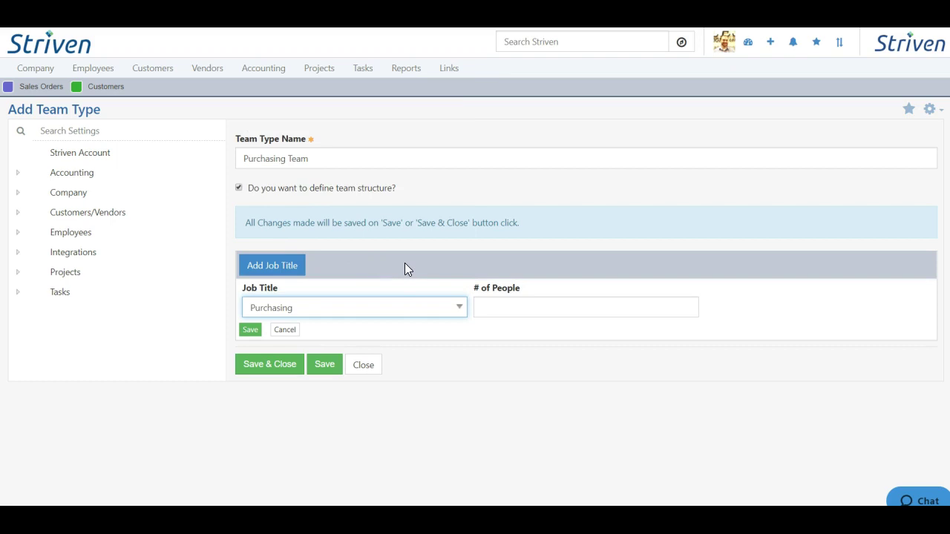
{"action": "left_click", "coordinate": [498, 306]}
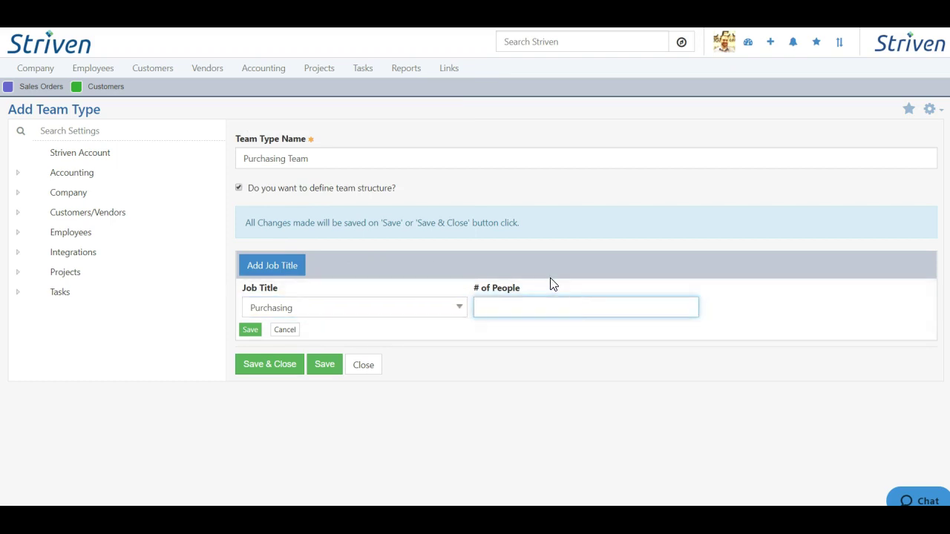
{"action": "type", "text": "2"}
{"action": "left_click", "coordinate": [487, 342]}
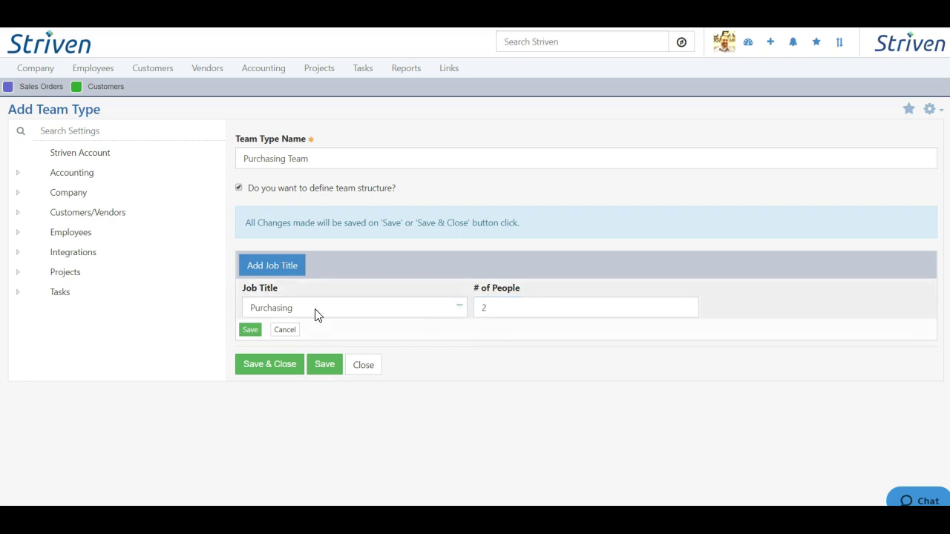
{"action": "left_click", "coordinate": [251, 331]}
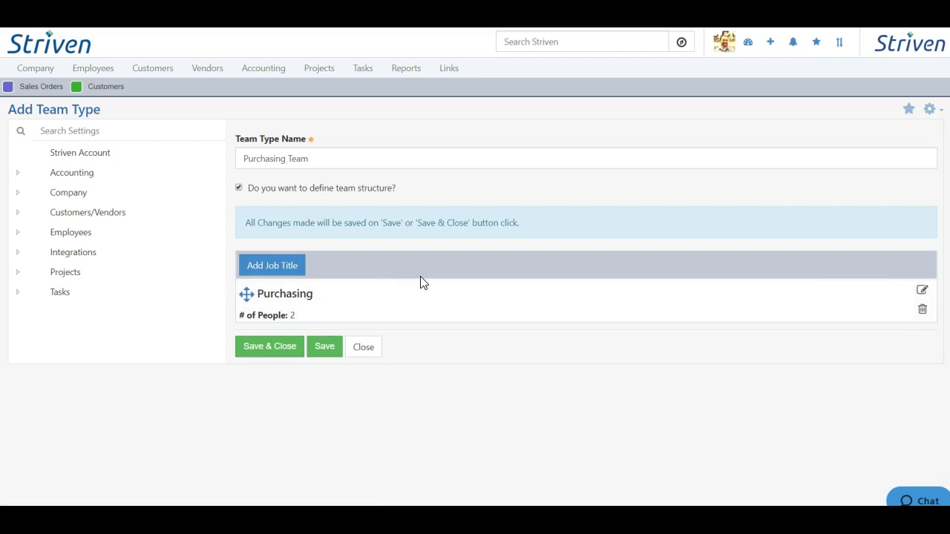
Step: Add a second job title row for Service Member with # of People 1, and save it
{"action": "left_click", "coordinate": [272, 265]}
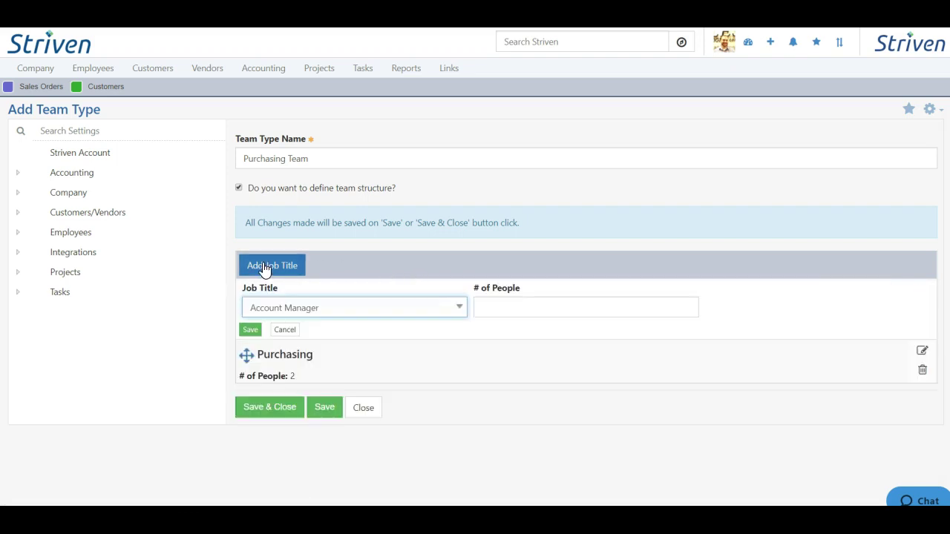
{"action": "left_click", "coordinate": [326, 313]}
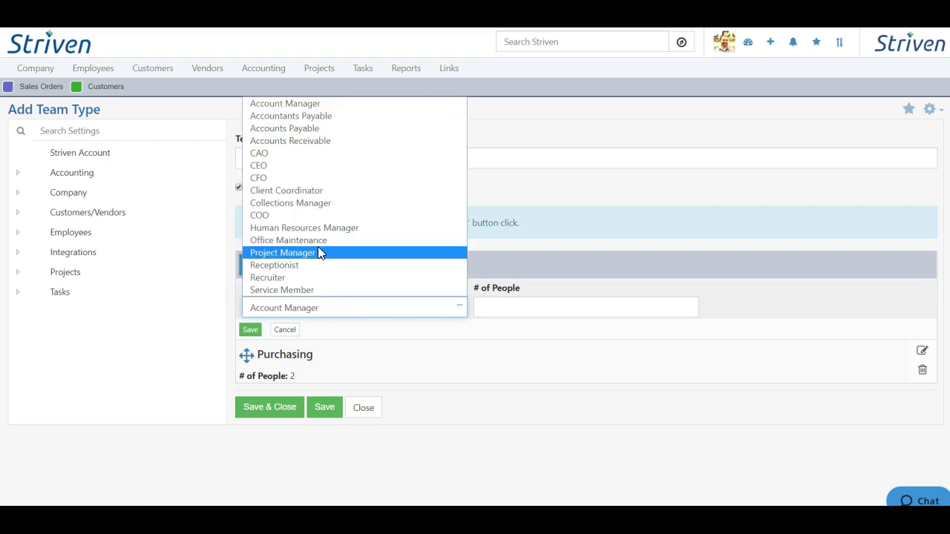
{"action": "left_click", "coordinate": [307, 290]}
{"action": "left_click", "coordinate": [542, 302]}
{"action": "type", "text": "1"}
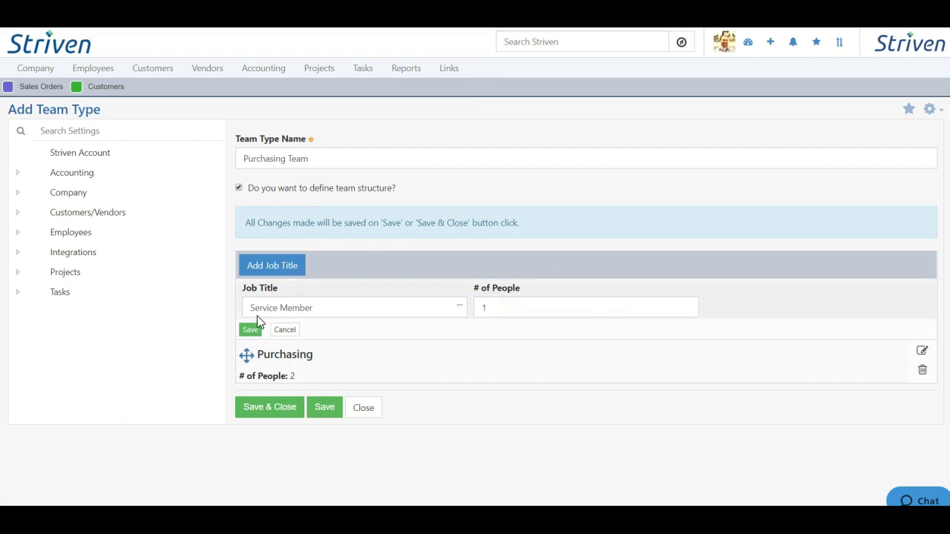
{"action": "left_click", "coordinate": [251, 331]}
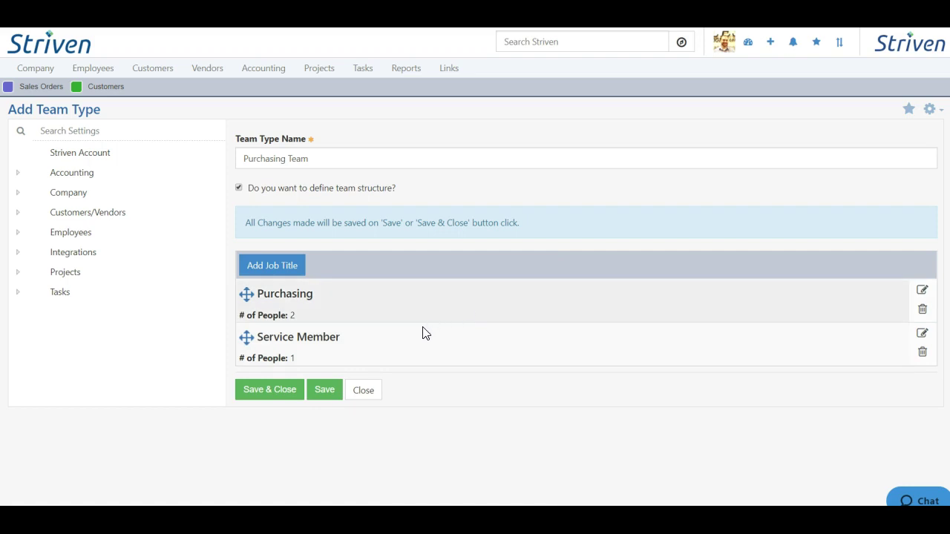
Step: Save and close the Purchasing Team type, then go to Teams > Custom Fields settings
{"action": "left_click", "coordinate": [282, 399]}
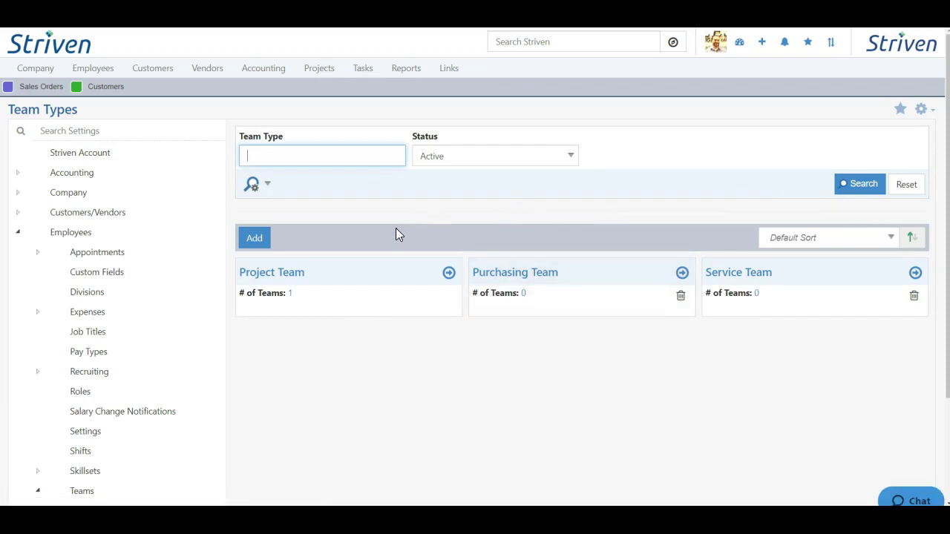
{"action": "scroll", "coordinate": [395, 228], "scroll_direction": "down", "scroll_amount": 1}
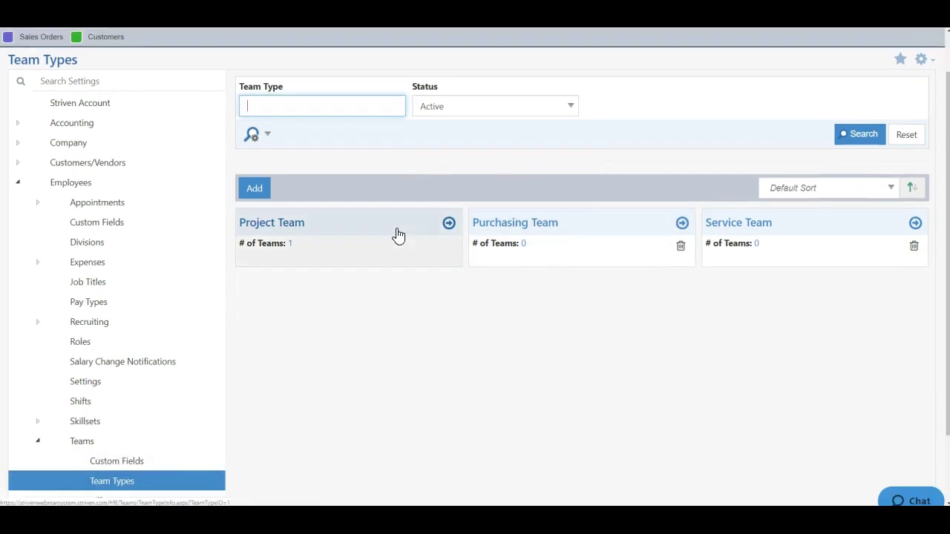
{"action": "left_click", "coordinate": [115, 463]}
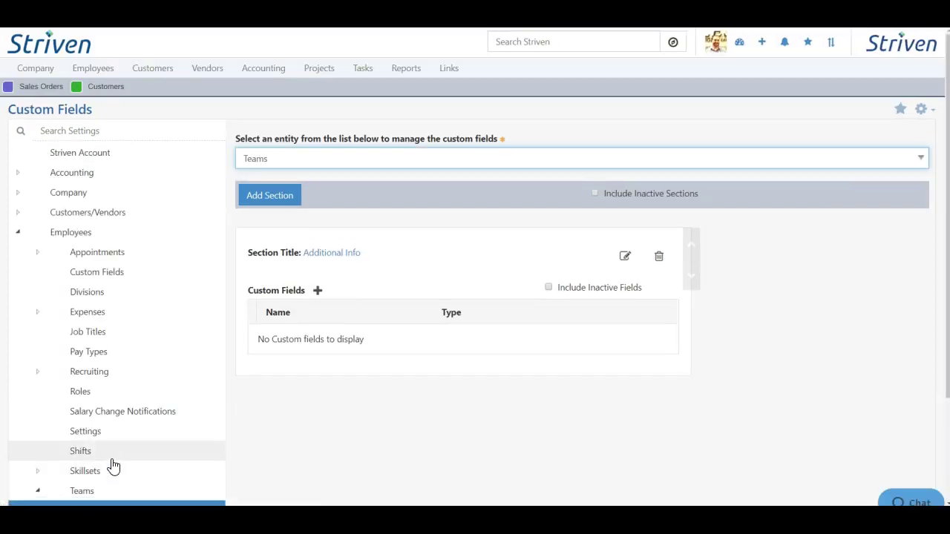
{"action": "scroll", "coordinate": [112, 466], "scroll_direction": "down", "scroll_amount": 2}
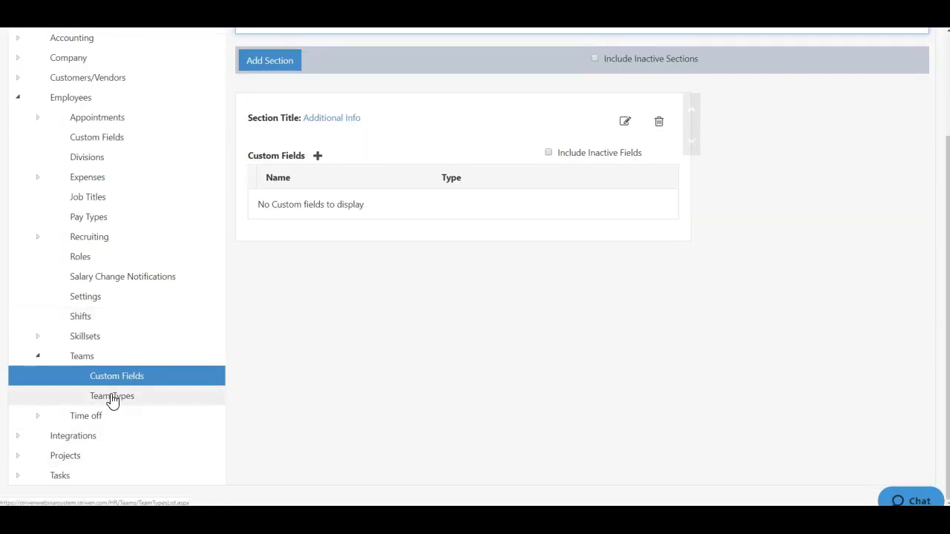
{"action": "scroll", "coordinate": [111, 401], "scroll_direction": "up", "scroll_amount": 2}
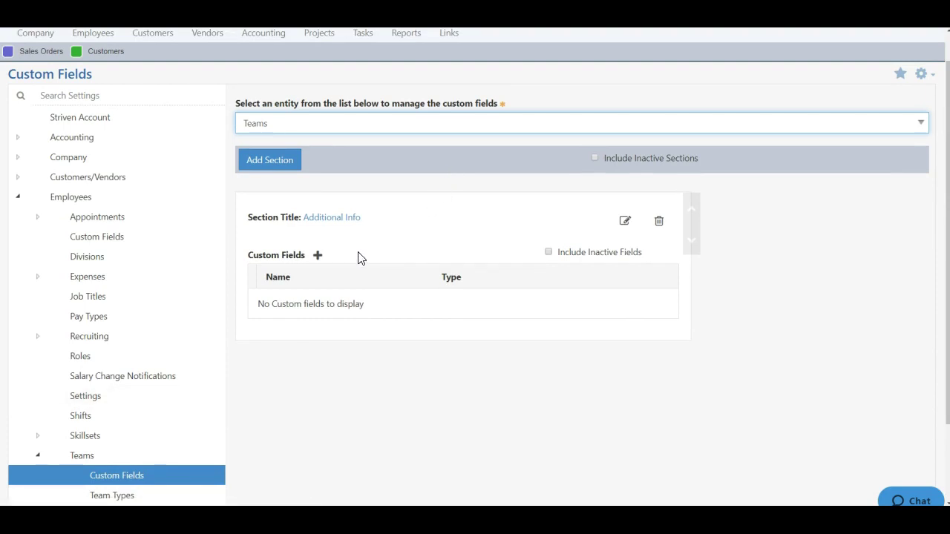
Step: Open Add Custom Field under Additional Info and close the field type list without choosing
{"action": "left_click", "coordinate": [318, 256]}
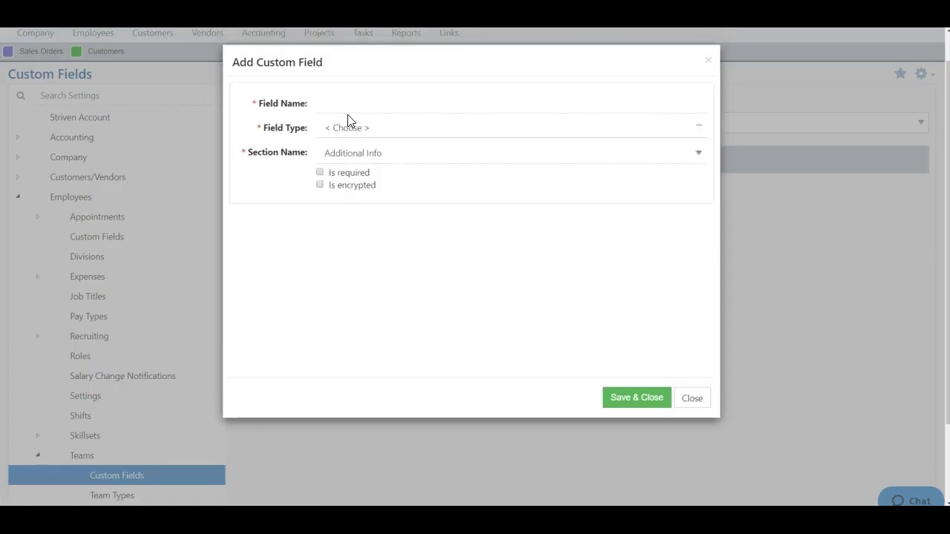
{"action": "left_click", "coordinate": [347, 108]}
{"action": "left_click", "coordinate": [405, 131]}
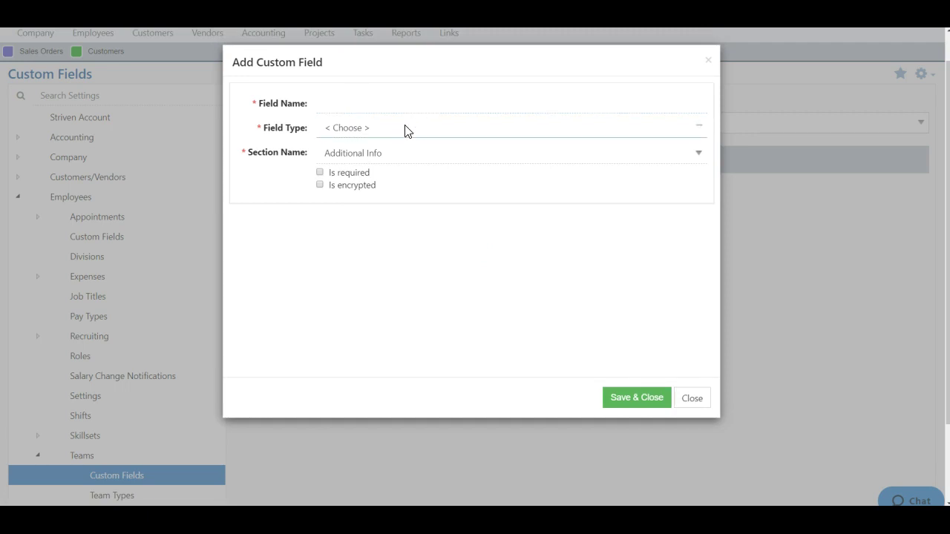
{"action": "left_click", "coordinate": [406, 131]}
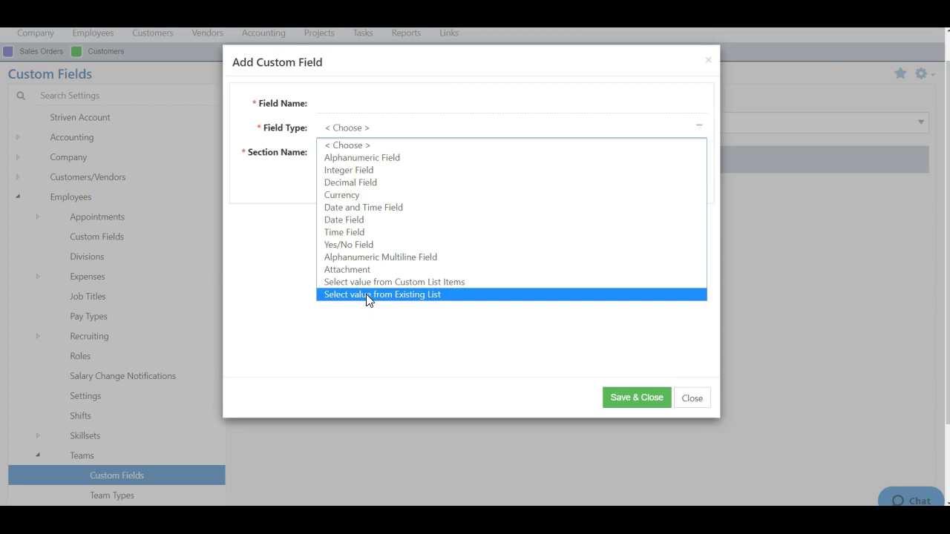
{"action": "left_click", "coordinate": [368, 340]}
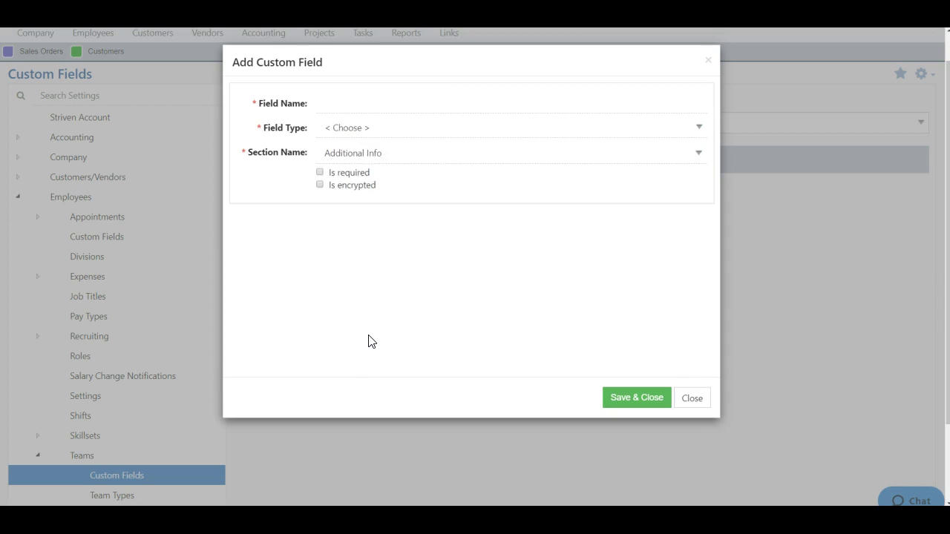
Step: Tick and untick Is encrypted, check the employee access list, then focus Field Name
{"action": "left_click", "coordinate": [347, 188]}
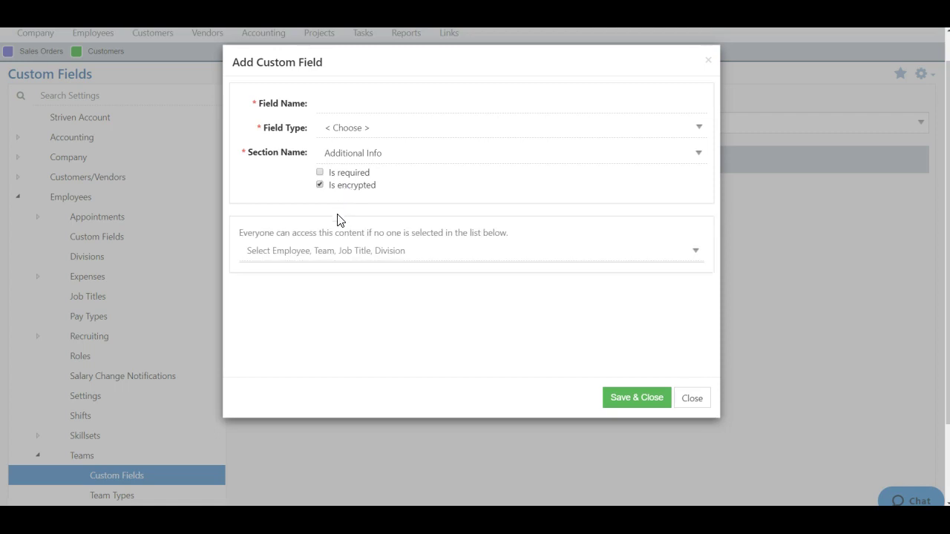
{"action": "left_click", "coordinate": [355, 251]}
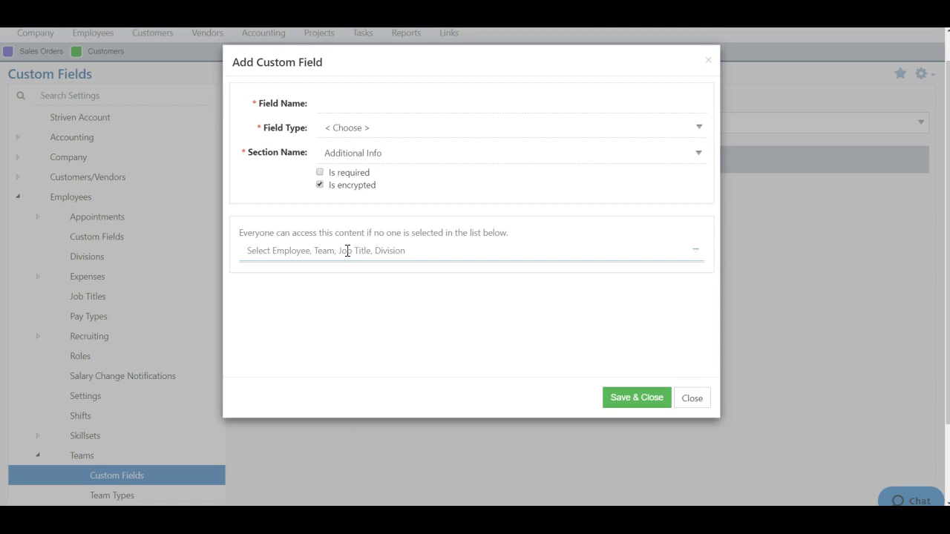
{"action": "left_click", "coordinate": [348, 250]}
{"action": "left_click", "coordinate": [335, 282]}
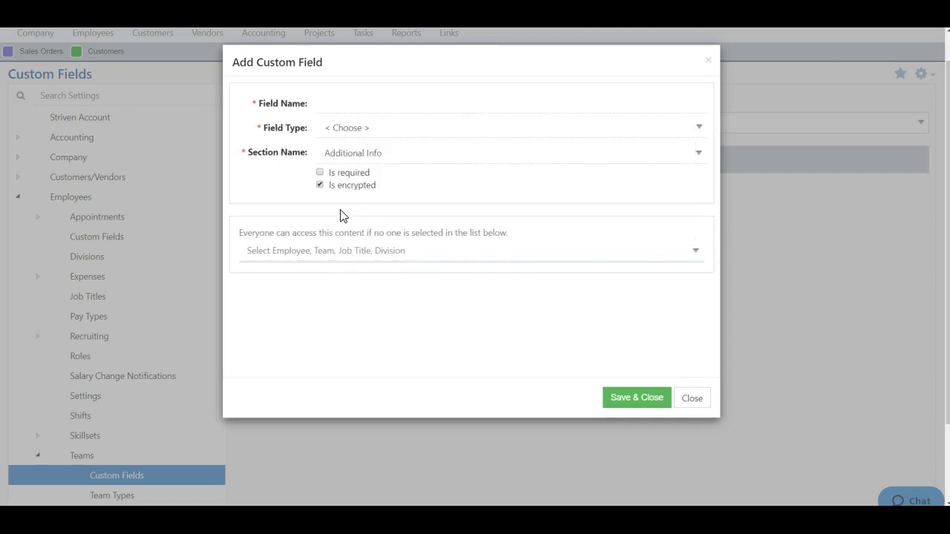
{"action": "left_click", "coordinate": [320, 186]}
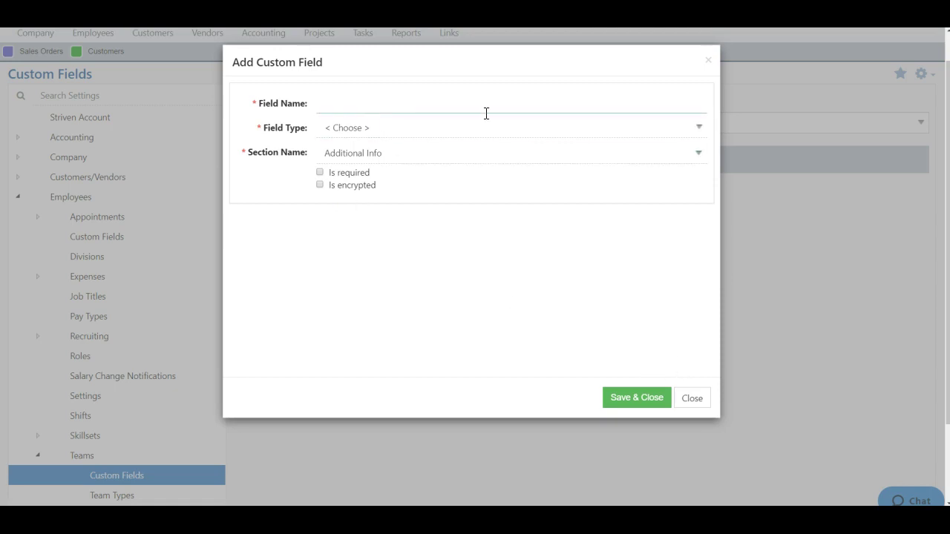
{"action": "left_click", "coordinate": [442, 95]}
Step: Close the Add Custom Field dialog and go to Employees > Teams
{"action": "left_click", "coordinate": [671, 70]}
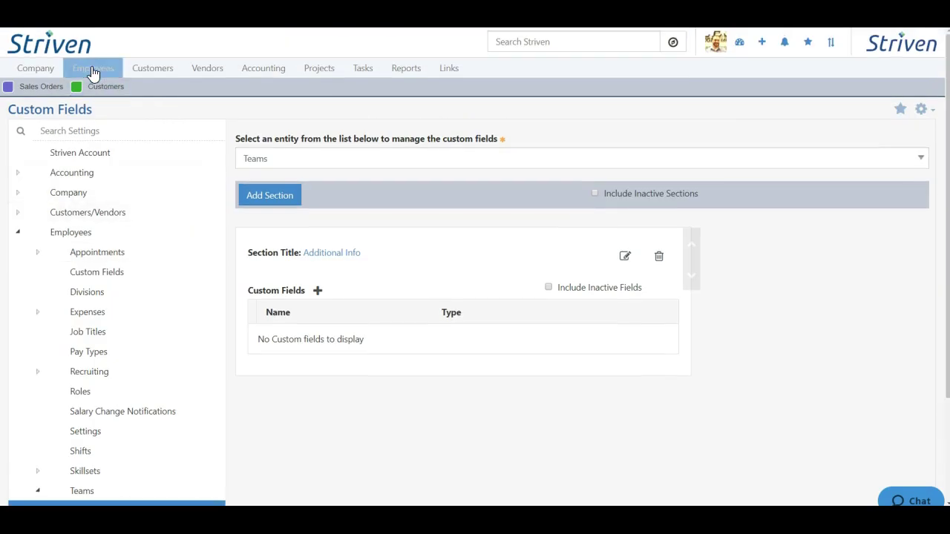
{"action": "mouse_move", "coordinate": [92, 72]}
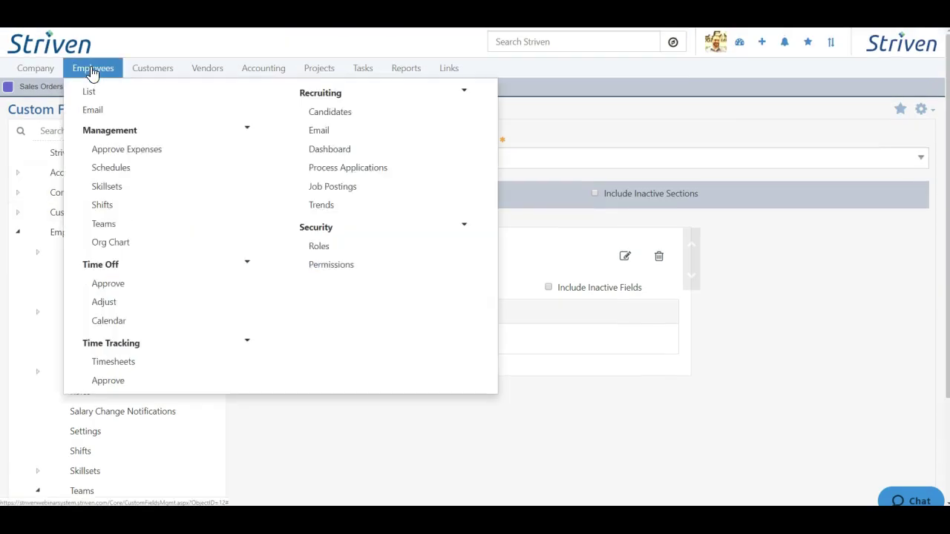
{"action": "left_click", "coordinate": [104, 224]}
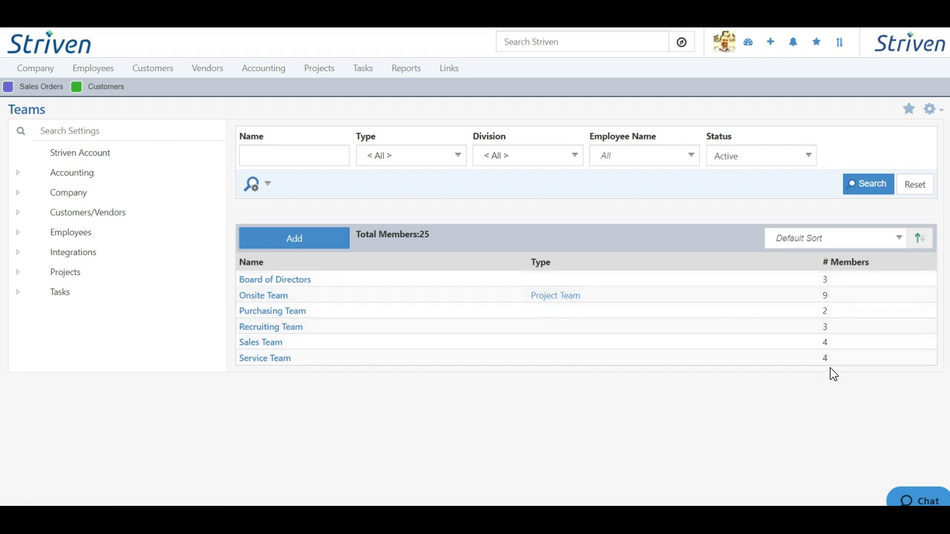
Step: Start a team named 'Purchasing Team' of type Purchasing Team, with Available For Task Assignment left off
{"action": "left_click", "coordinate": [295, 240]}
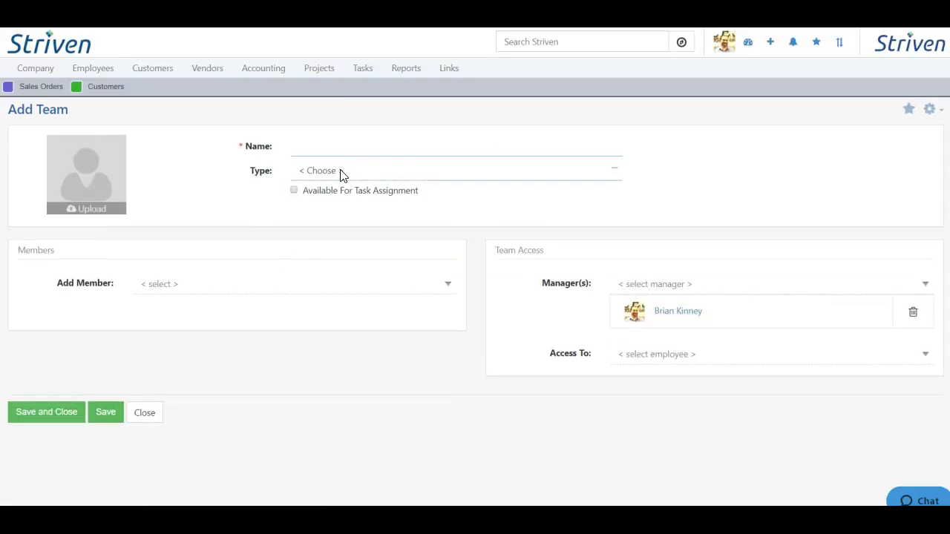
{"action": "left_click", "coordinate": [341, 173]}
{"action": "left_click", "coordinate": [338, 213]}
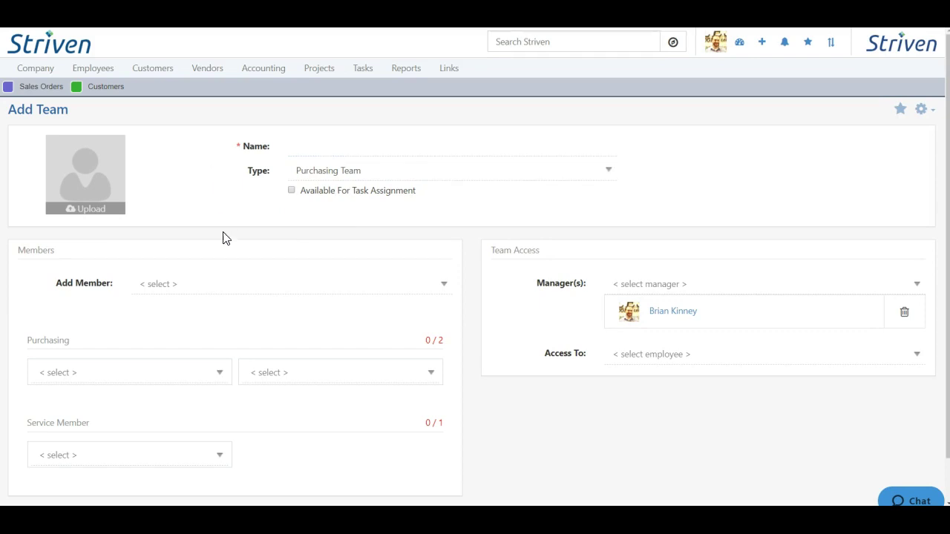
{"action": "left_click", "coordinate": [261, 369]}
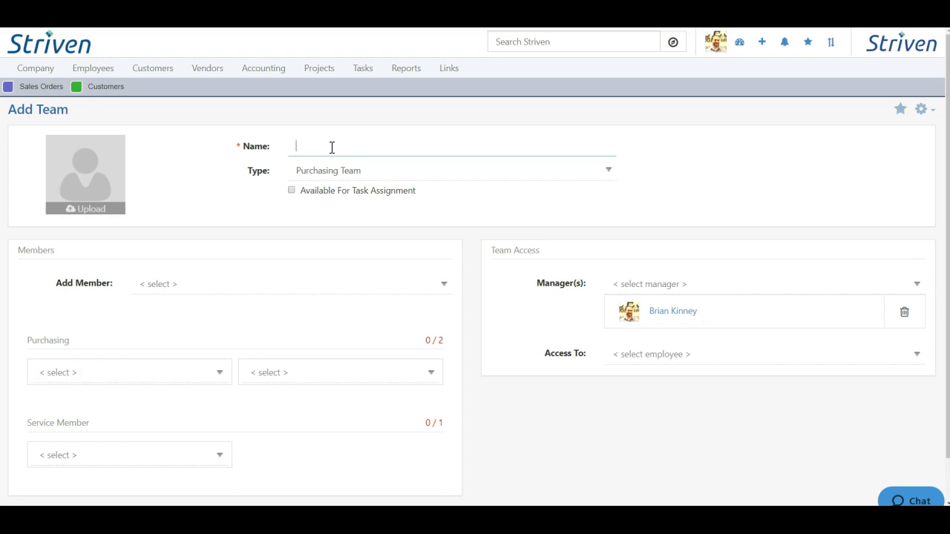
{"action": "type", "text": "Purchasing Team"}
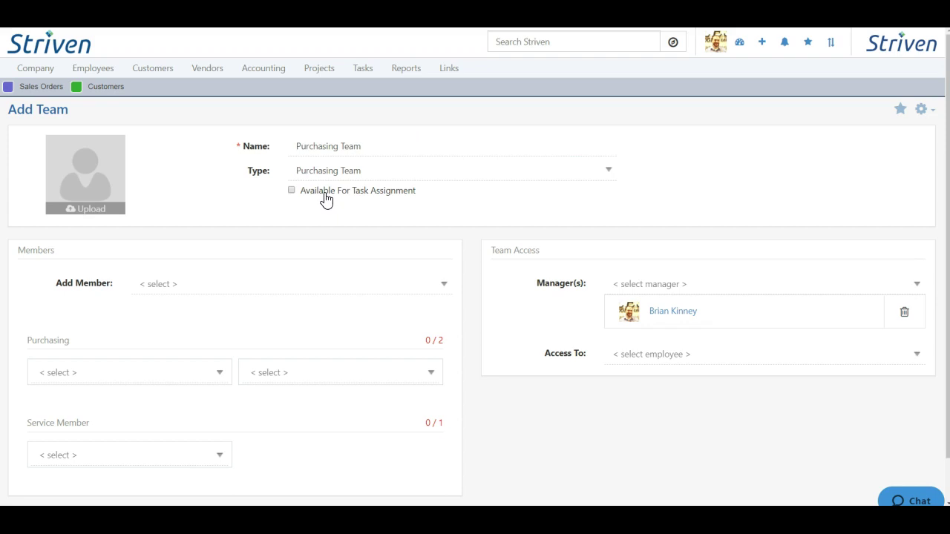
{"action": "left_click", "coordinate": [292, 191]}
{"action": "left_click", "coordinate": [291, 191]}
Step: Assign employees to both Purchasing slots and to the Service Member slot
{"action": "left_click", "coordinate": [84, 377]}
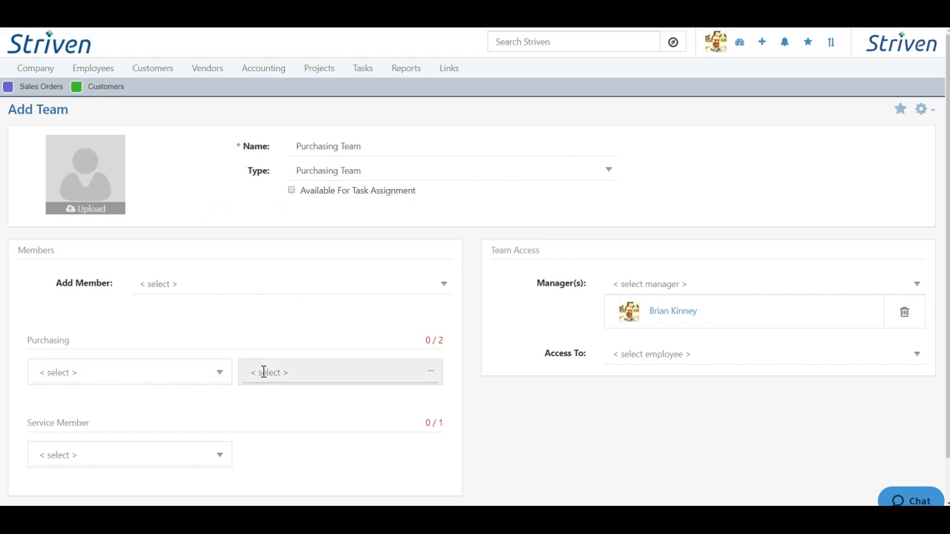
{"action": "left_click", "coordinate": [74, 371]}
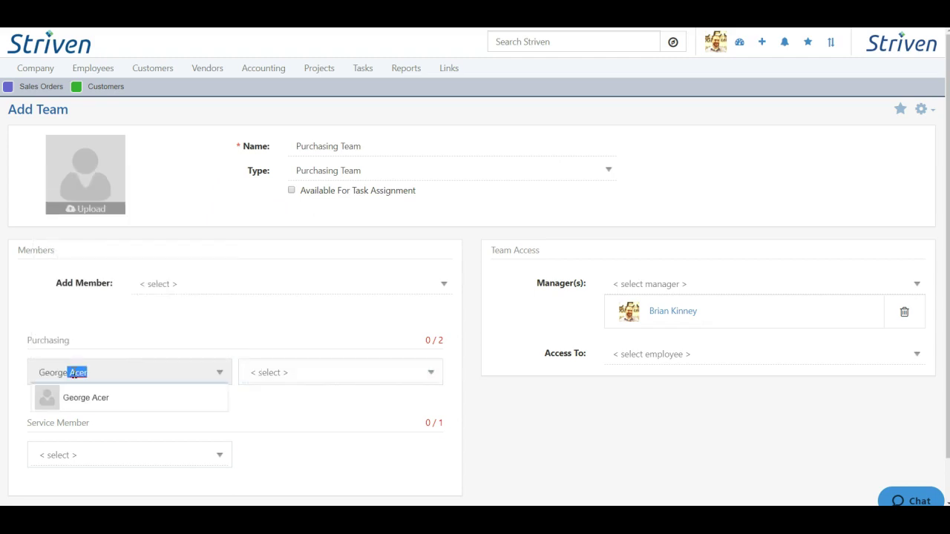
{"action": "left_click", "coordinate": [81, 400]}
{"action": "left_click", "coordinate": [312, 373]}
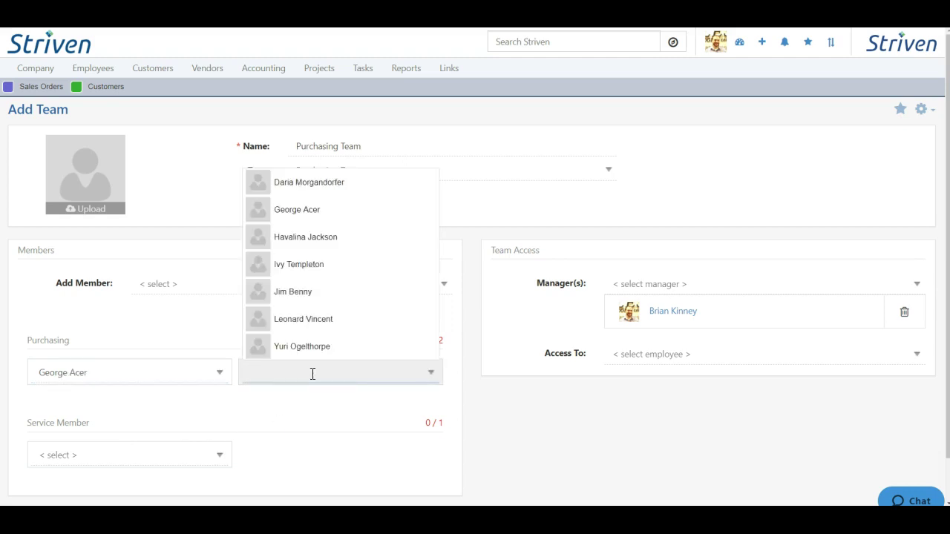
{"action": "type", "text": "ivy"}
{"action": "left_click", "coordinate": [267, 398]}
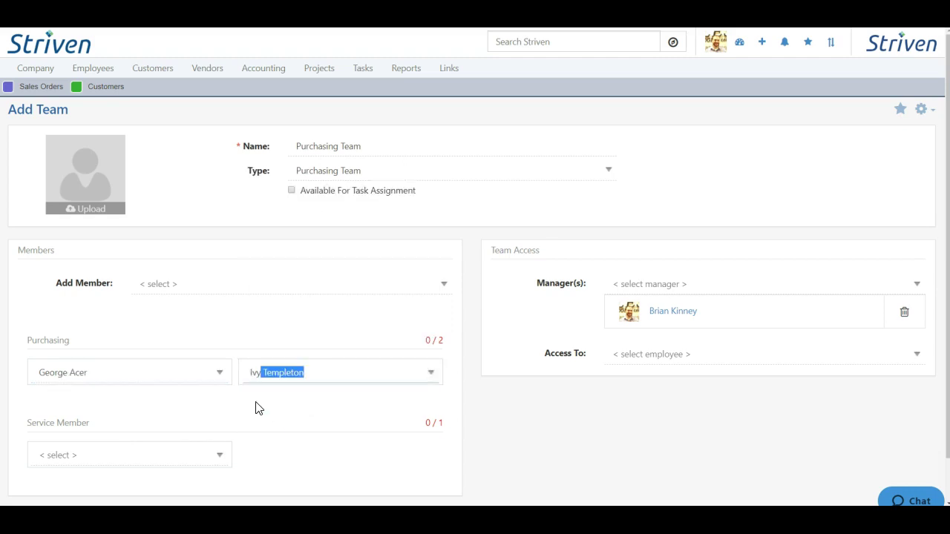
{"action": "left_click", "coordinate": [87, 455]}
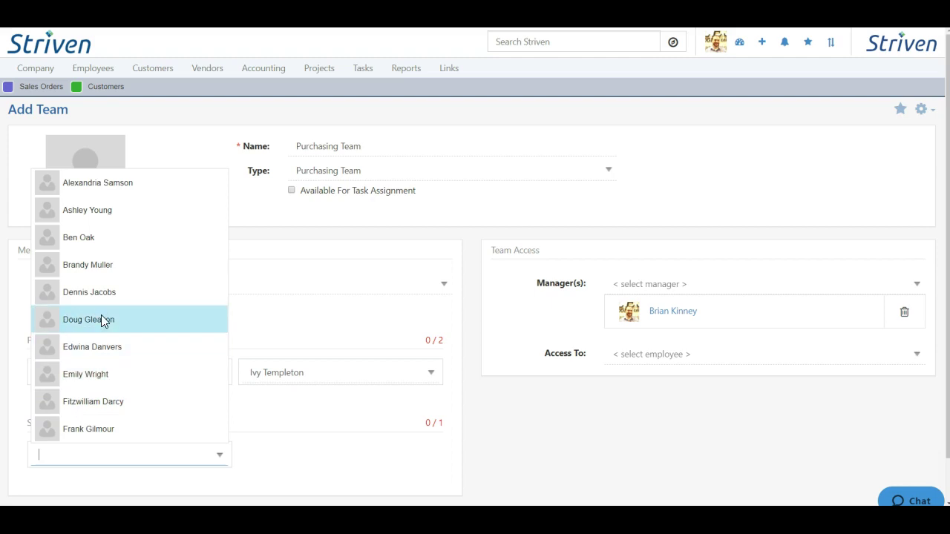
{"action": "left_click", "coordinate": [108, 293]}
{"action": "left_click", "coordinate": [333, 426]}
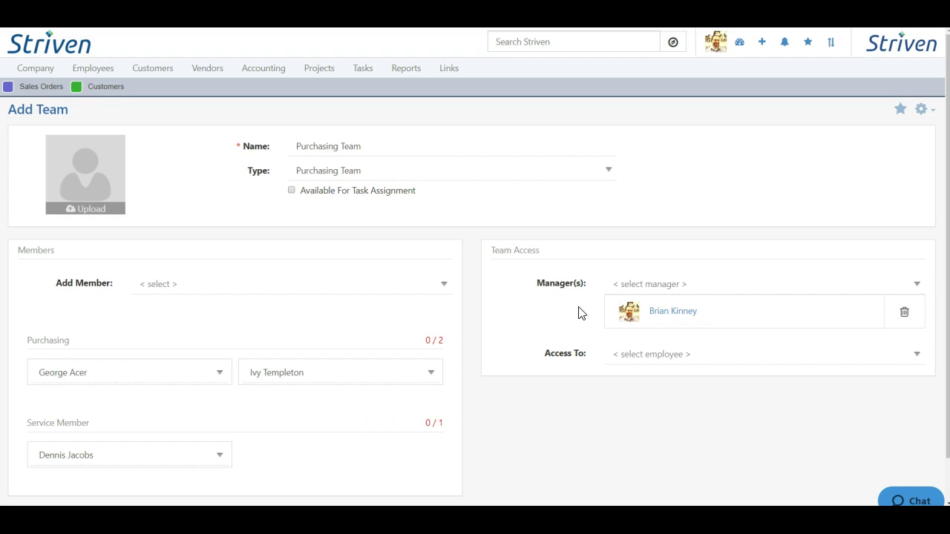
Step: Remove the existing manager and make a different employee the team manager
{"action": "left_click", "coordinate": [904, 315]}
{"action": "left_click", "coordinate": [674, 283]}
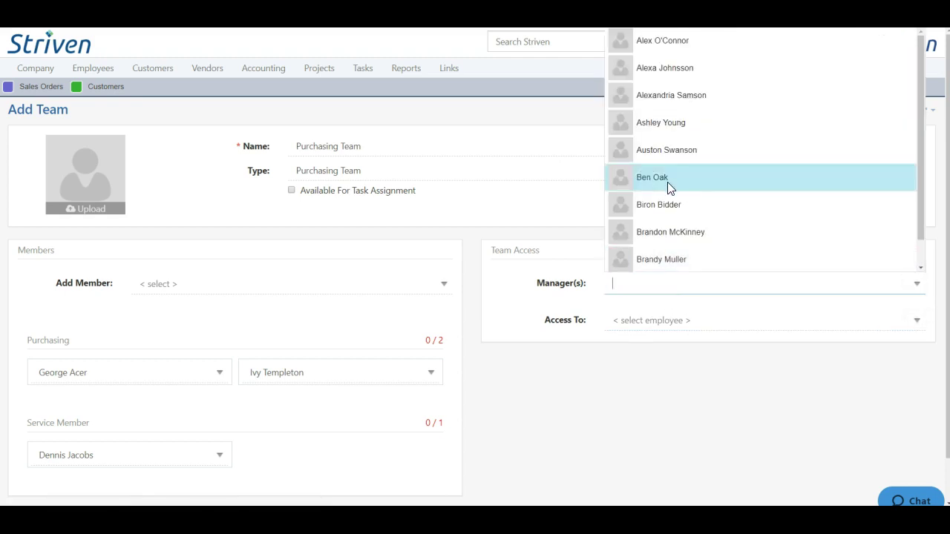
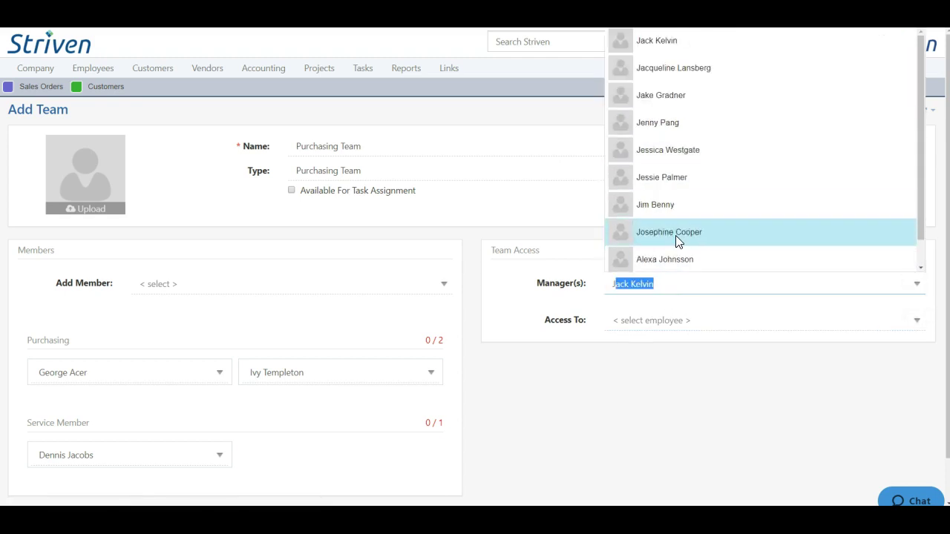
{"action": "left_click", "coordinate": [653, 42]}
{"action": "scroll", "coordinate": [489, 274], "scroll_direction": "down", "scroll_amount": 1}
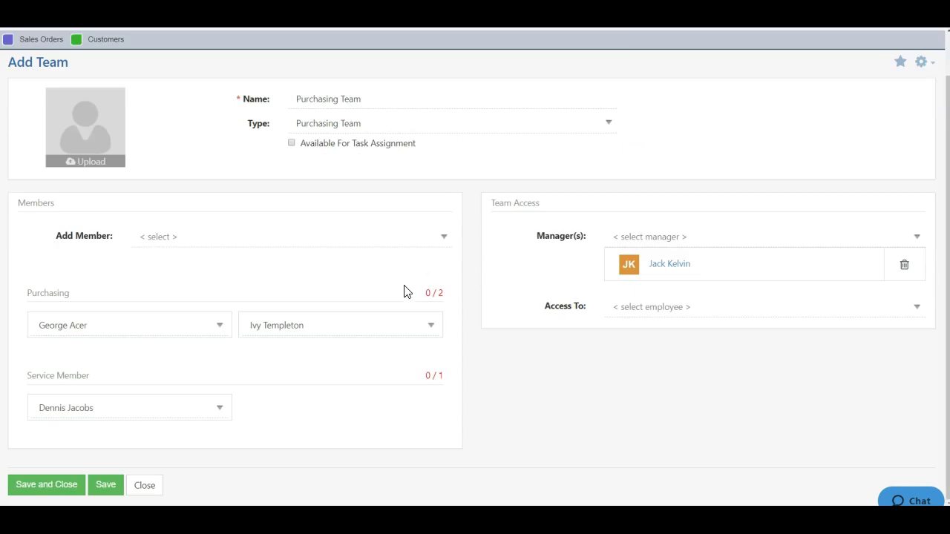
Step: Save the new team, then open Purchasing Team and review its Purchasing, Service Member and manager assignments
{"action": "left_click", "coordinate": [73, 488]}
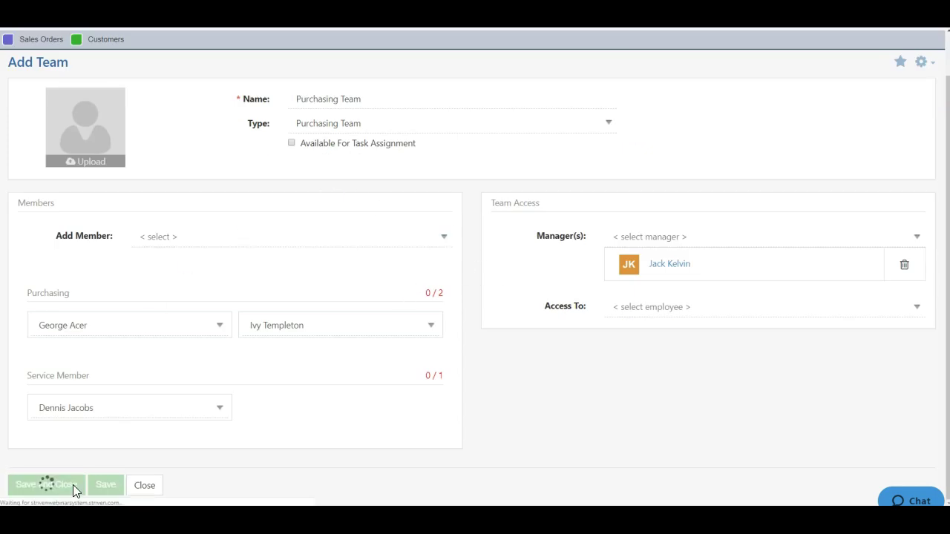
{"action": "left_click", "coordinate": [648, 41]}
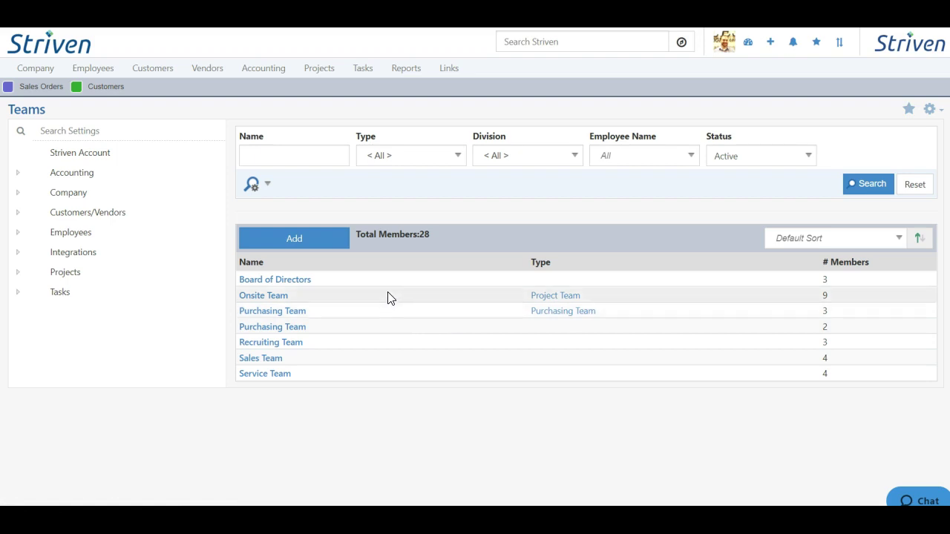
{"action": "left_click", "coordinate": [266, 315]}
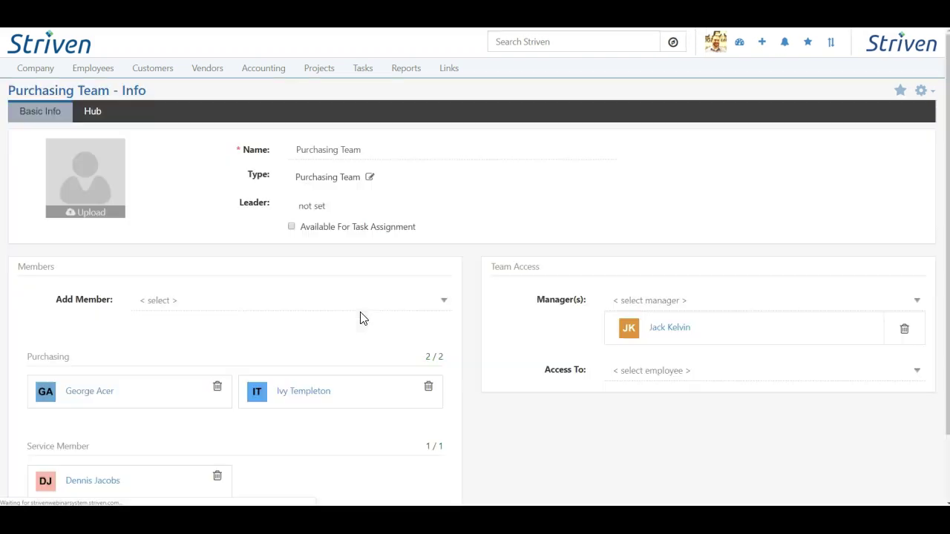
{"action": "scroll", "coordinate": [474, 304], "scroll_direction": "down", "scroll_amount": 2}
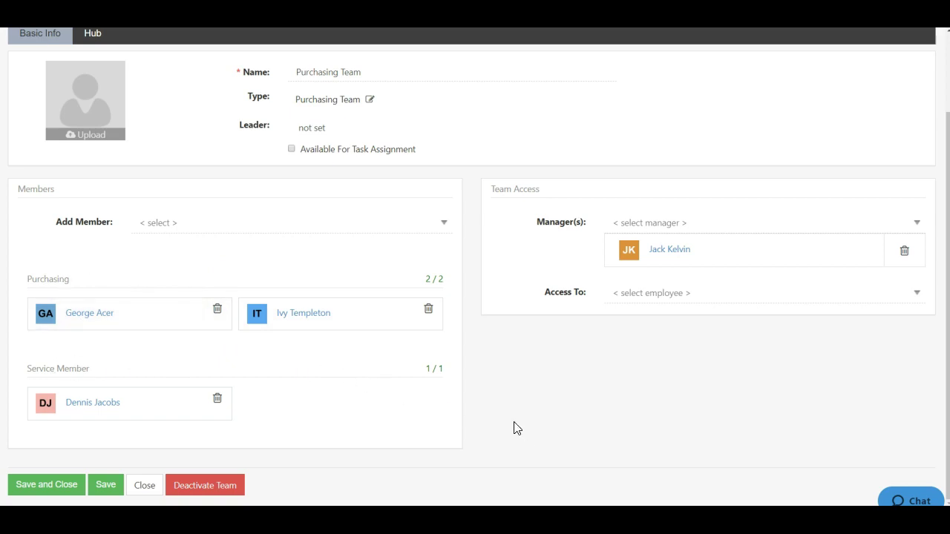
{"action": "scroll", "coordinate": [369, 300], "scroll_direction": "up", "scroll_amount": 1}
{"action": "scroll", "coordinate": [369, 300], "scroll_direction": "up", "scroll_amount": 3}
{"action": "scroll", "coordinate": [225, 178], "scroll_direction": "down", "scroll_amount": 3}
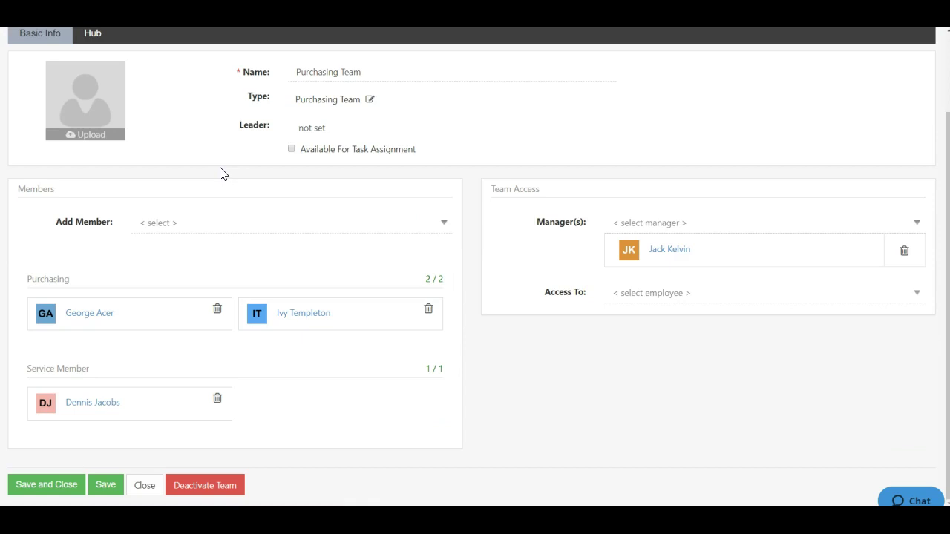